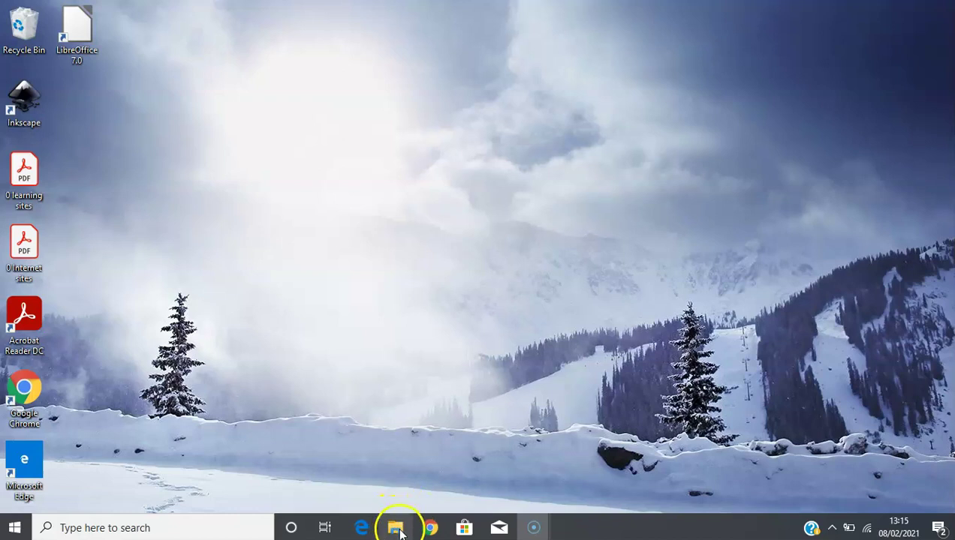
Open a File Explorer window and show the folders and drives of This PC.
click(398, 532)
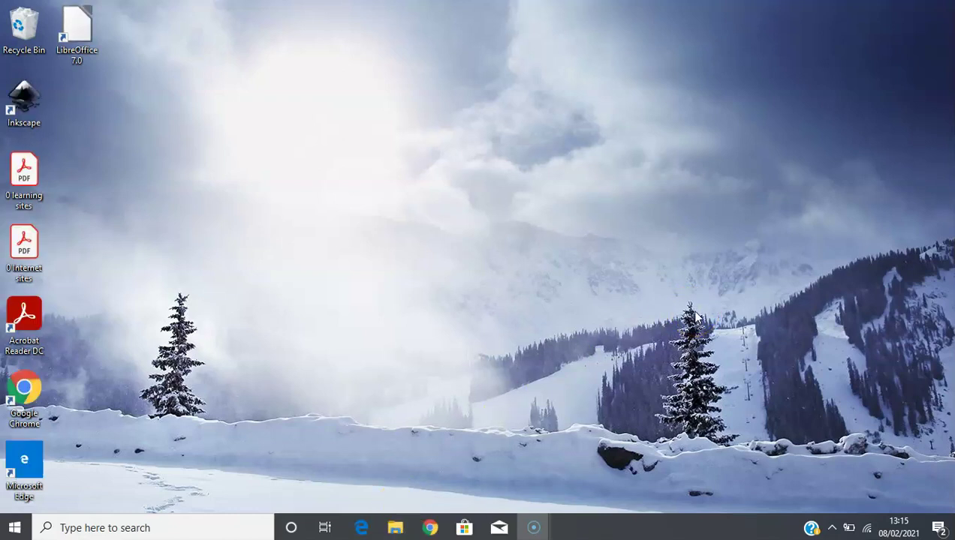
click(637, 334)
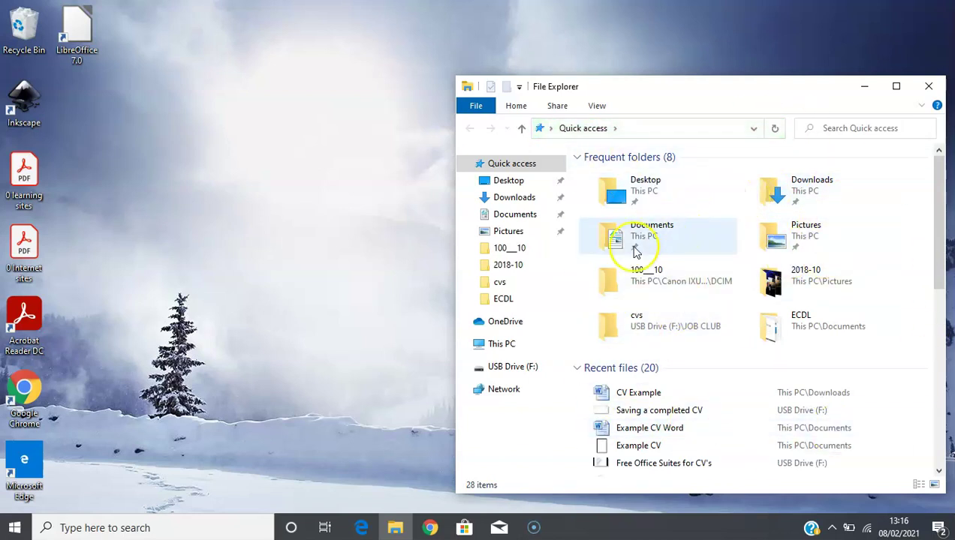
click(501, 345)
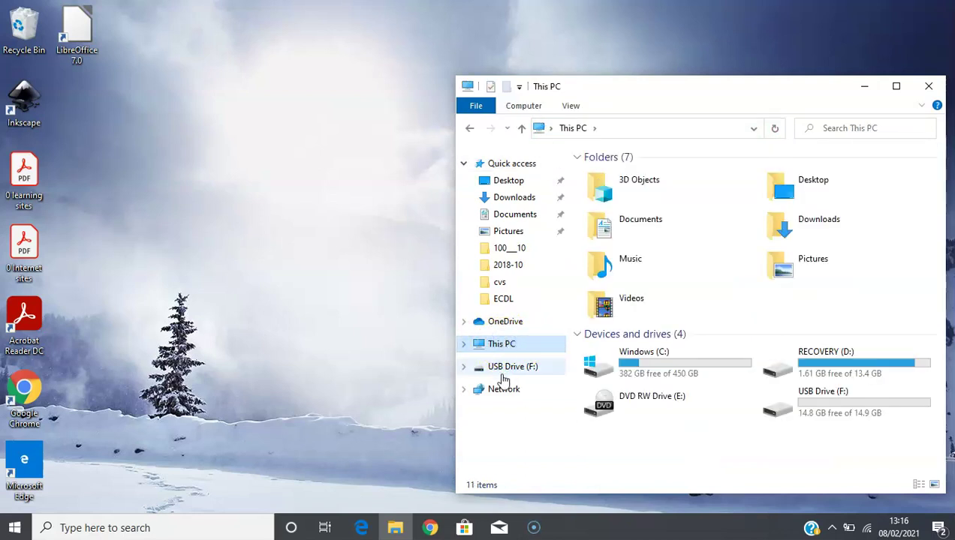
drag(709, 92, 512, 67)
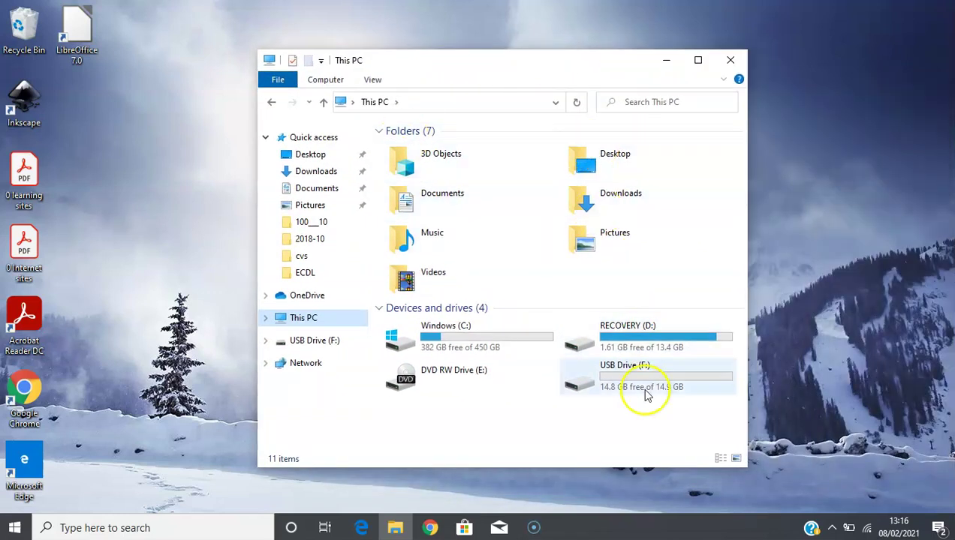
mouse_move(728, 385)
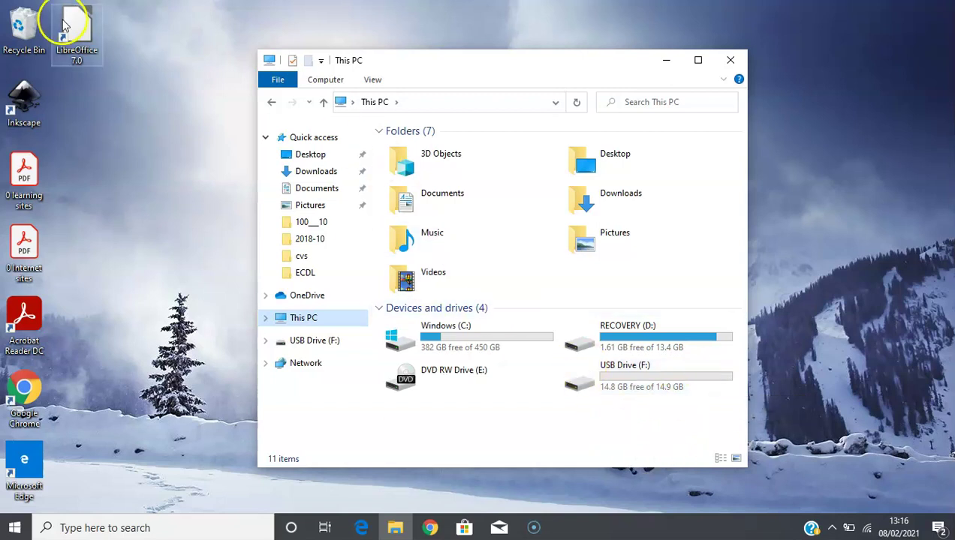
Open the Documents folder and locate the saved CVs, selecting Example CV and Example CV Word in turn.
double_click(403, 201)
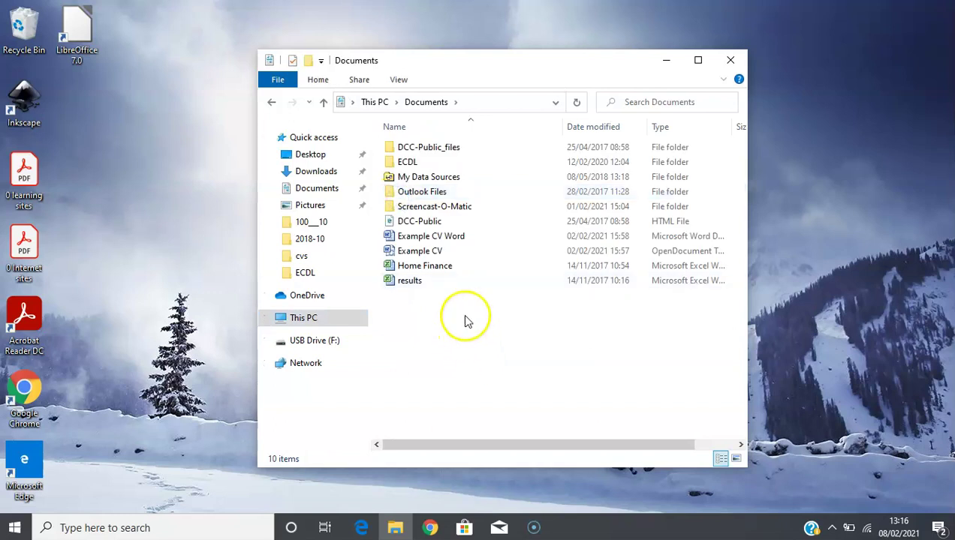
click(435, 251)
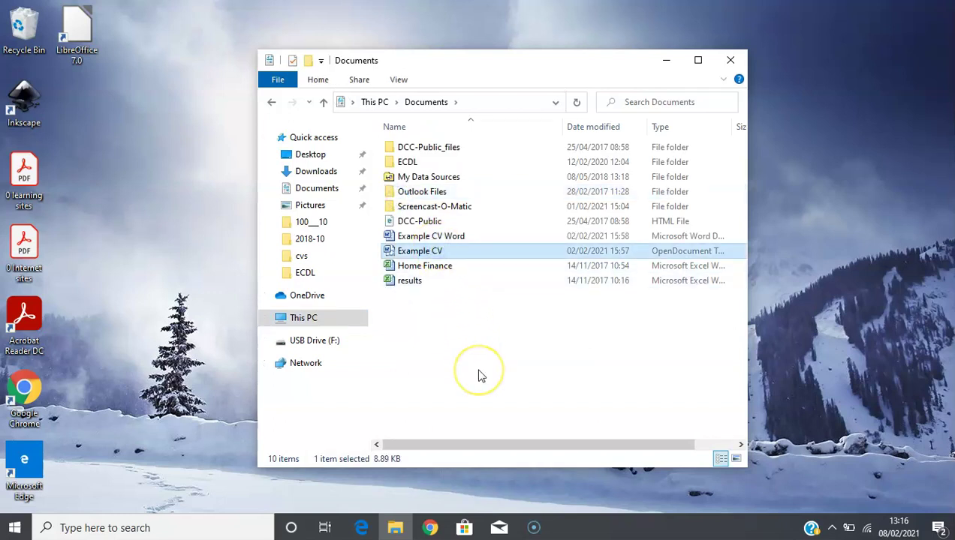
click(461, 237)
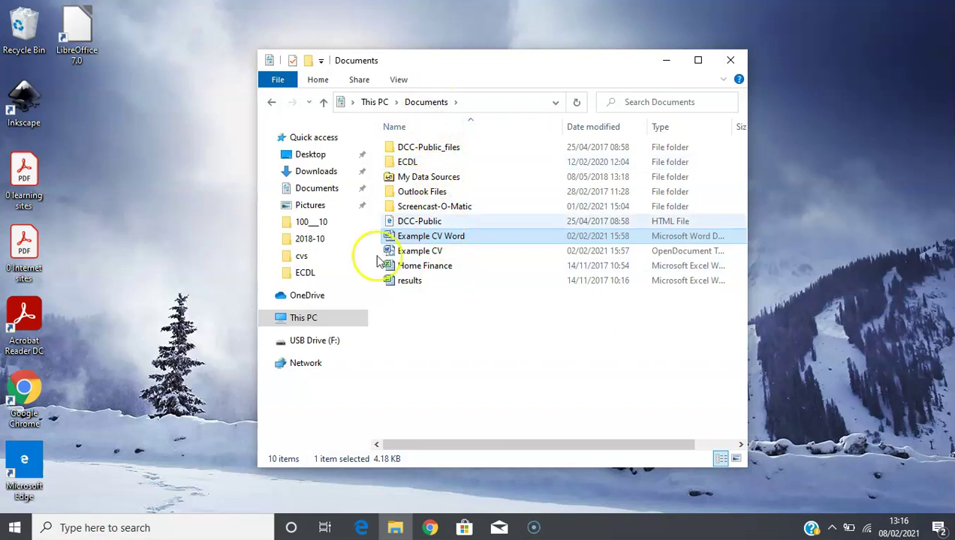
Check the Downloads and Documents folders for saved CVs and open CV Example from Downloads.
click(315, 172)
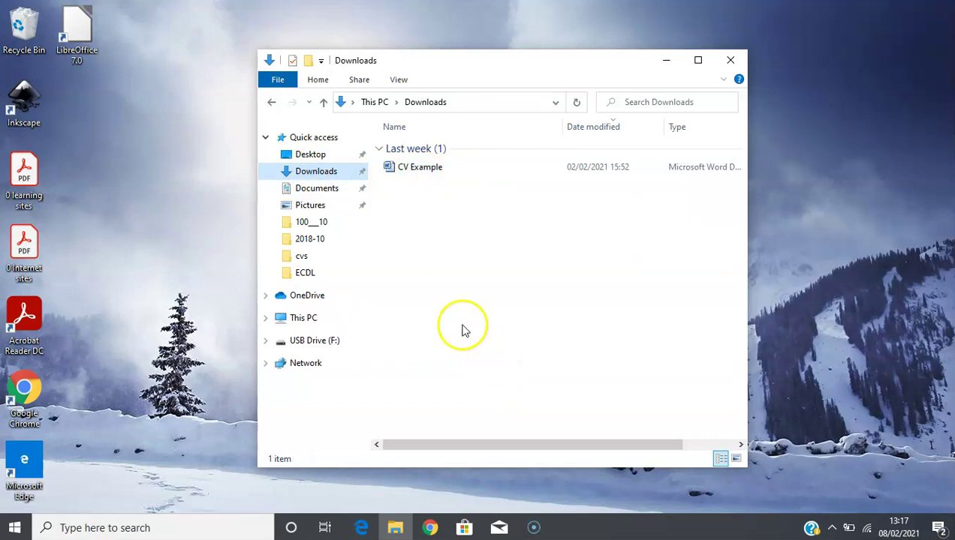
click(322, 192)
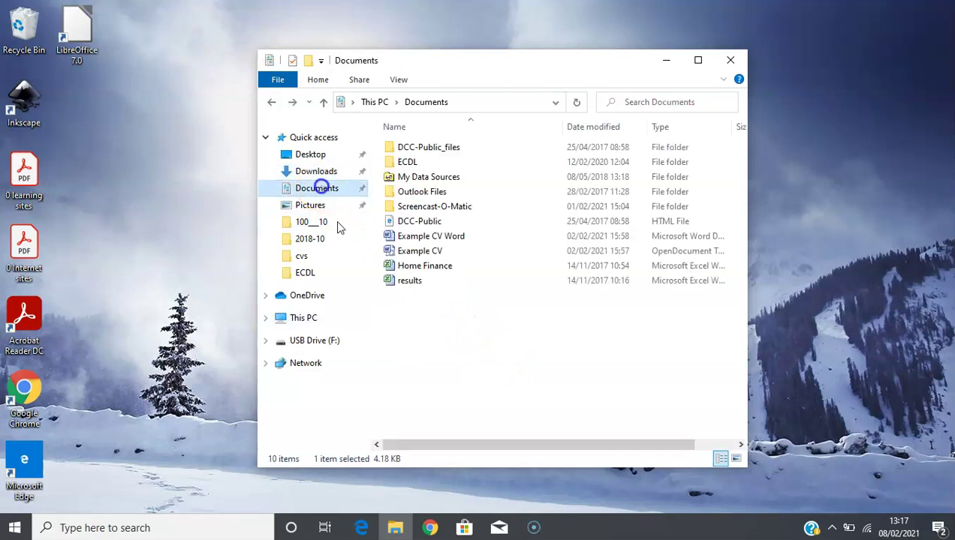
click(413, 238)
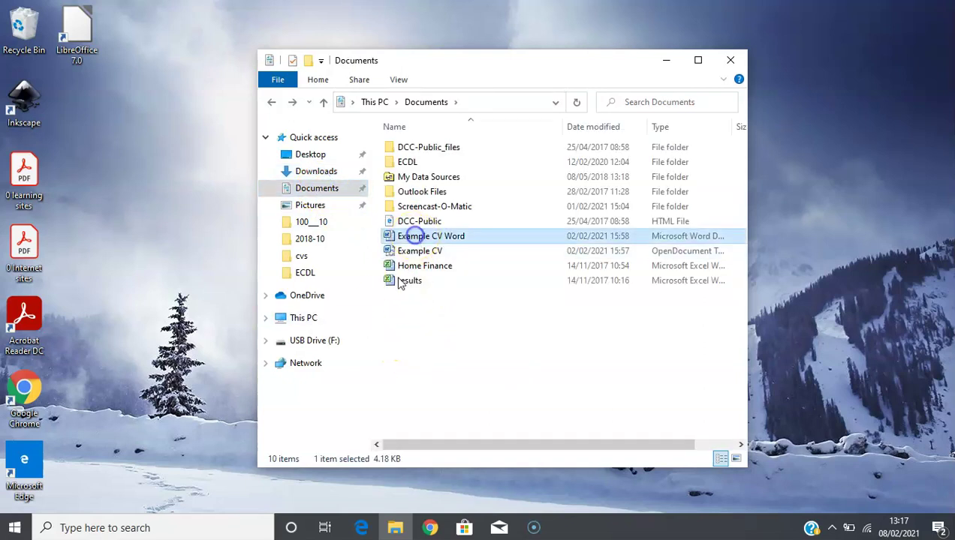
click(323, 174)
double_click(424, 169)
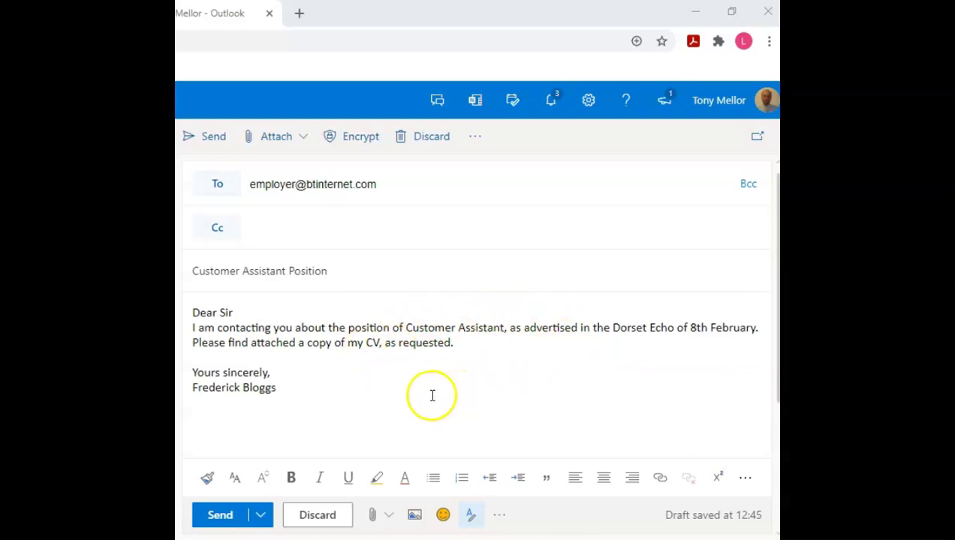
In Outlook, attach the CV Example file from this computer's Downloads folder to the Customer Assistant Position email.
click(373, 521)
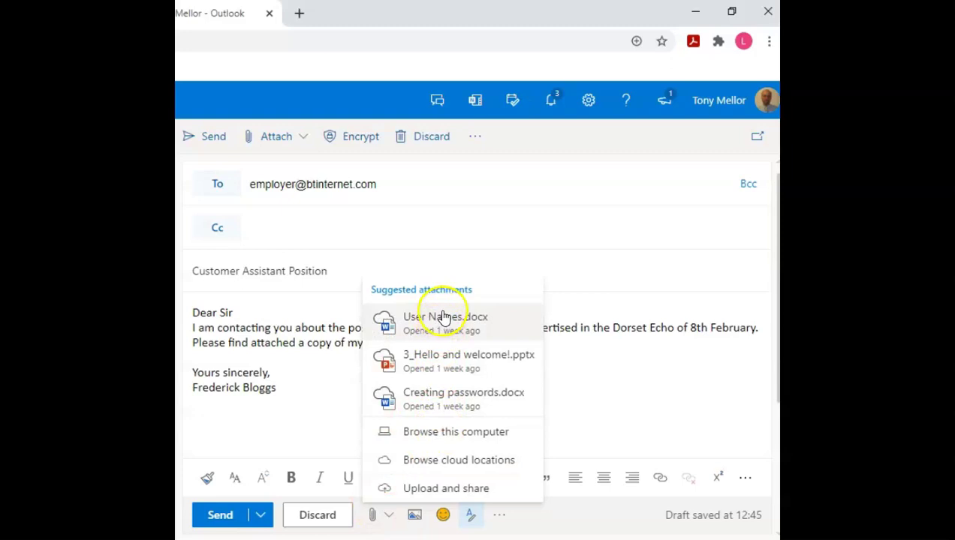
click(446, 433)
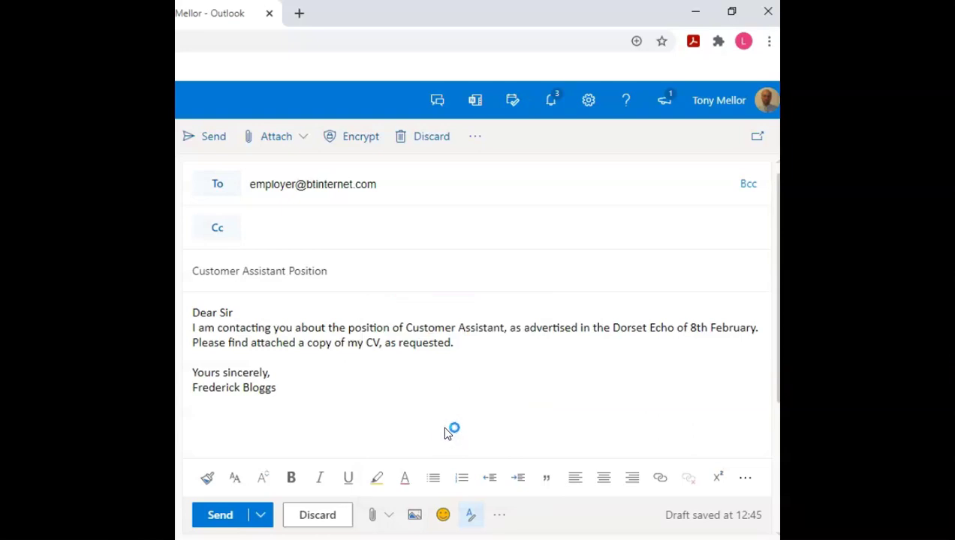
click(441, 415)
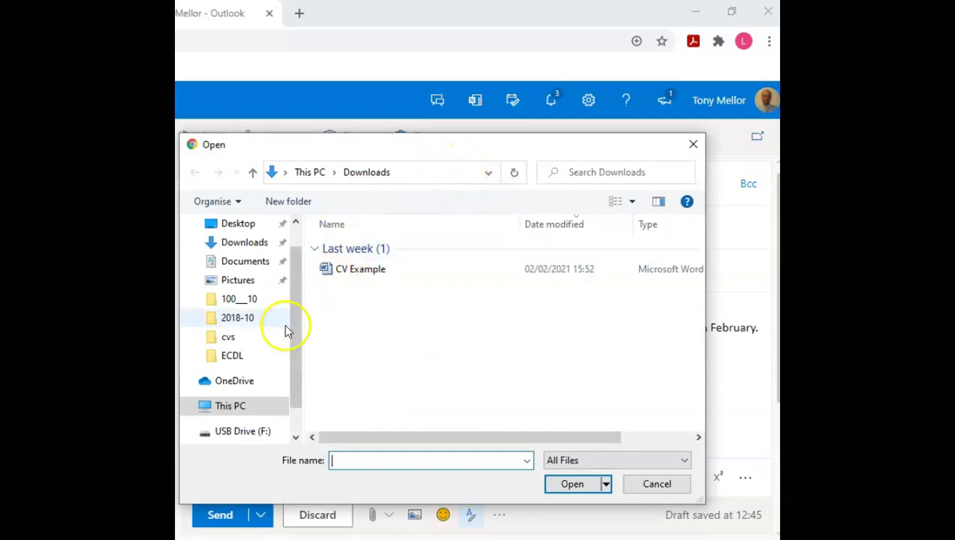
click(242, 264)
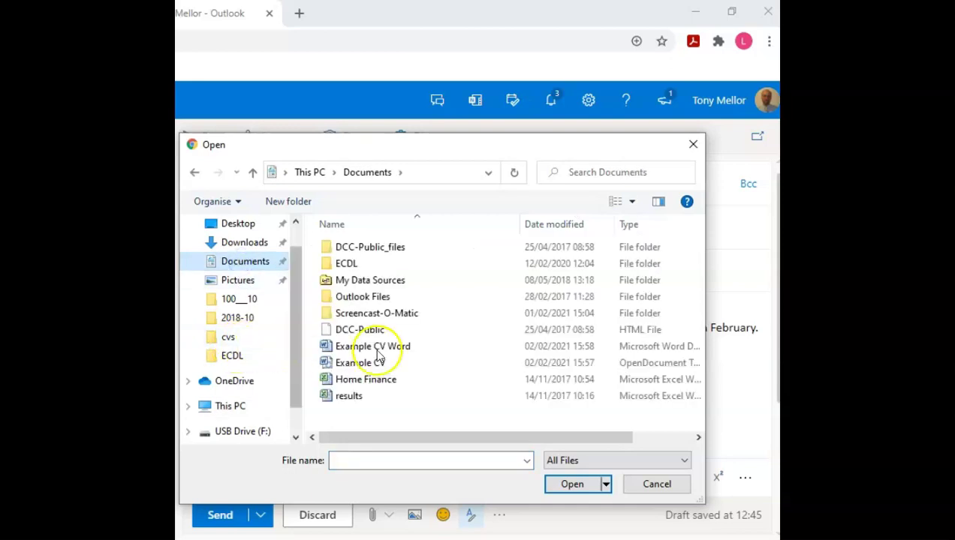
click(405, 348)
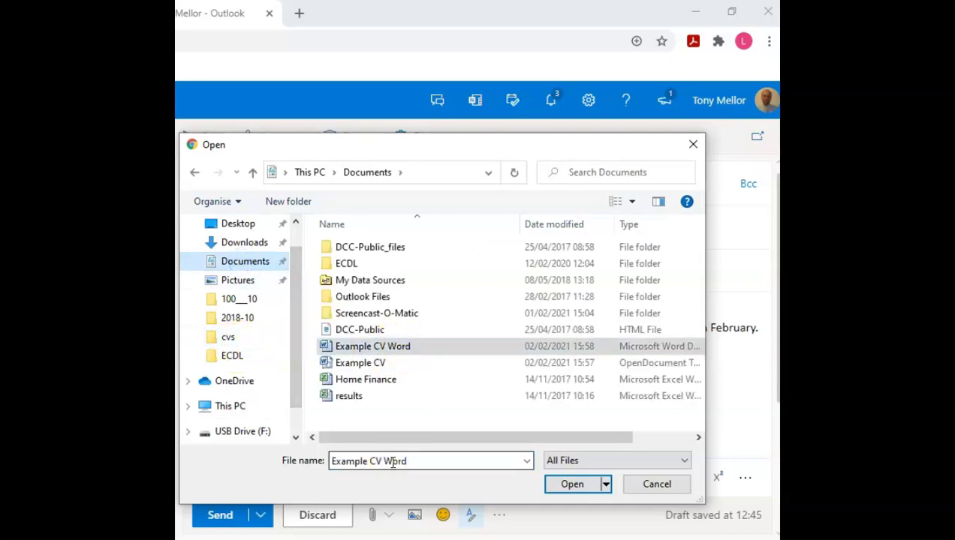
click(244, 243)
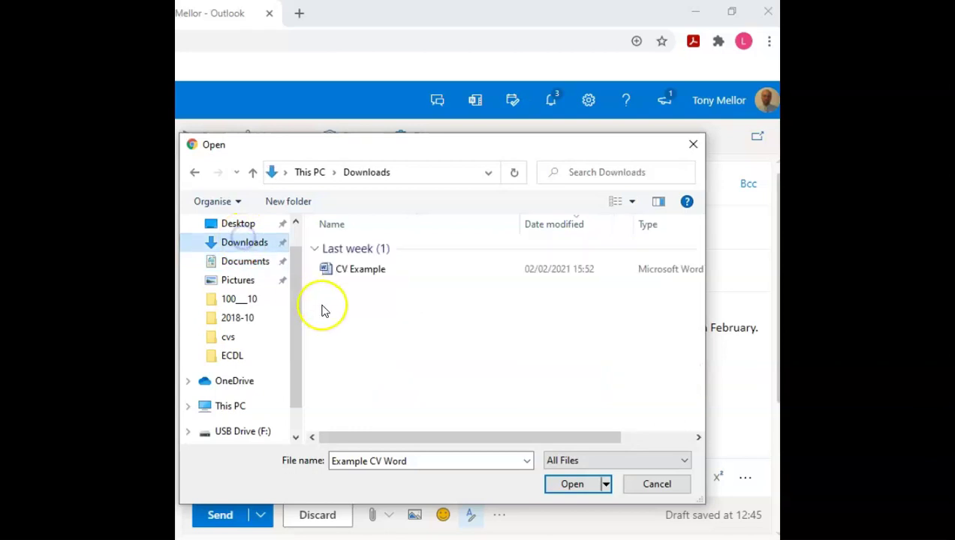
click(358, 272)
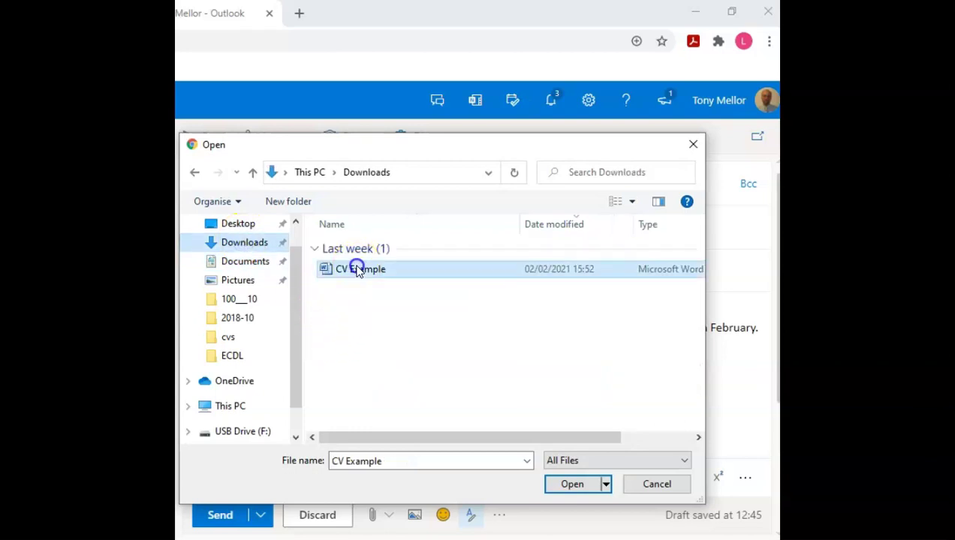
click(572, 484)
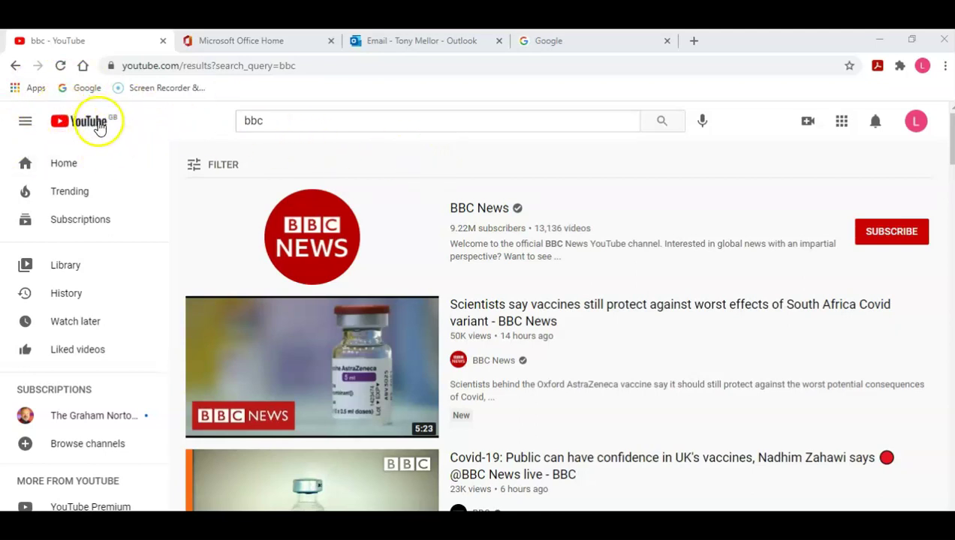
Switch to YouTube, replace the current search with "writing a cv" and look through the video results.
click(283, 122)
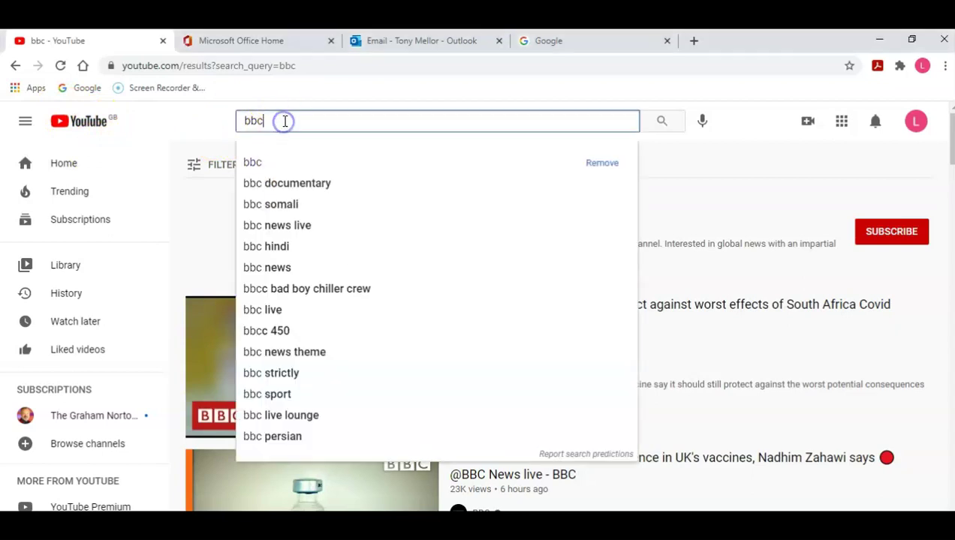
key(BackSpace)
key(BackSpace)
key(BackSpace)
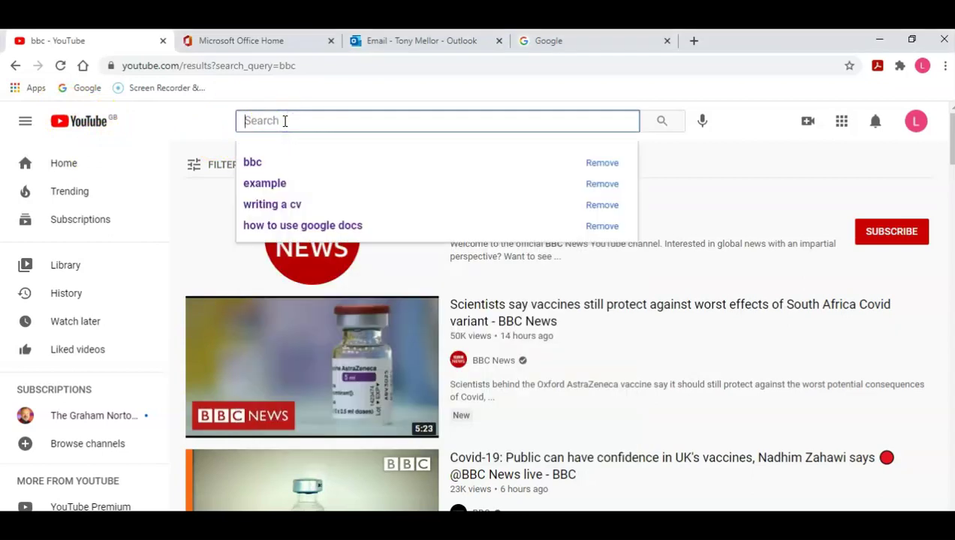
text(writing)
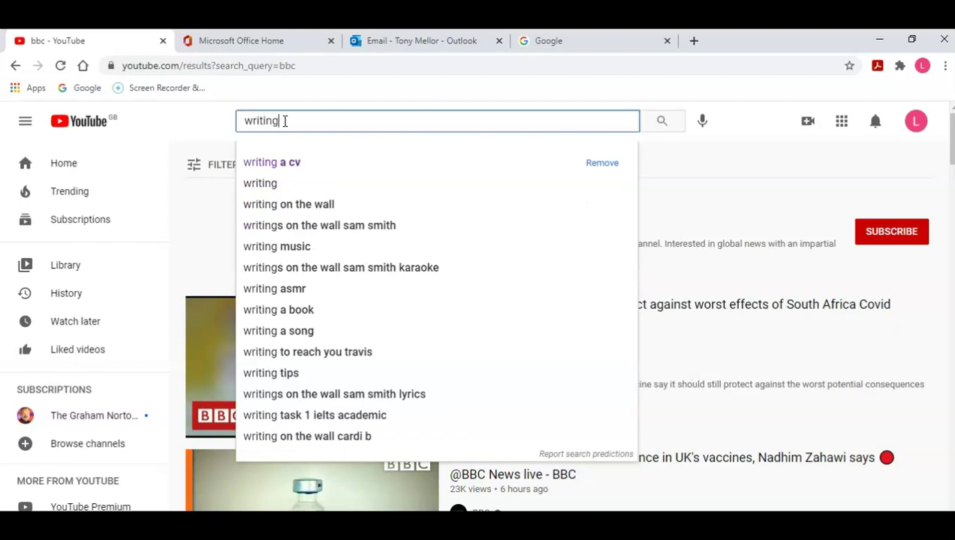
text( a cv)
key(Return)
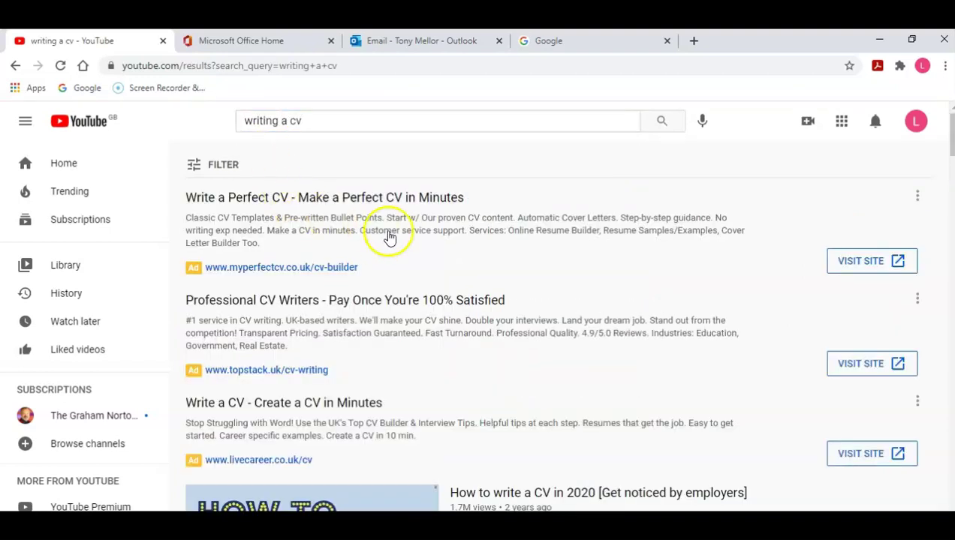
scroll(656, 351, down, 5)
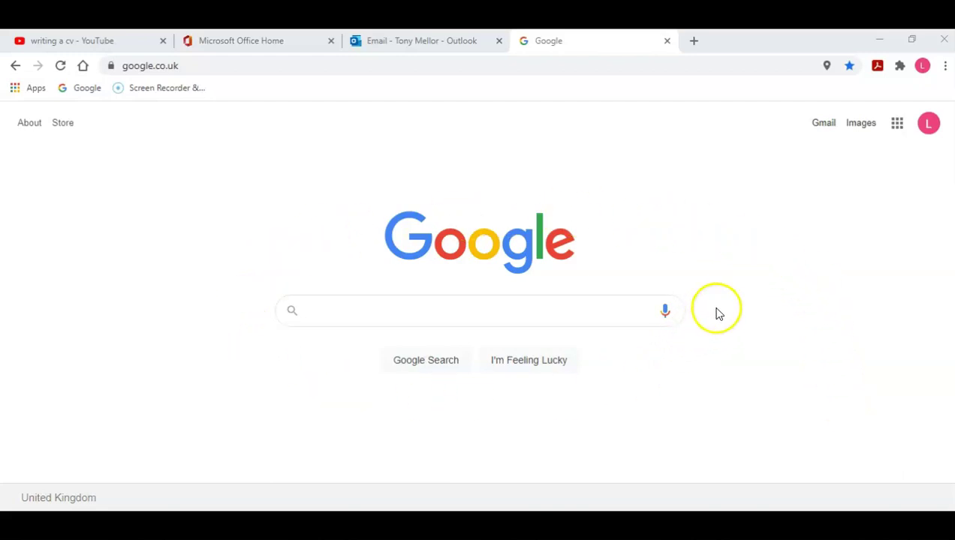
Search Google for "skills and learning job club" and look through the Online Job Club page's useful links and employment resources.
click(444, 314)
text(skill)
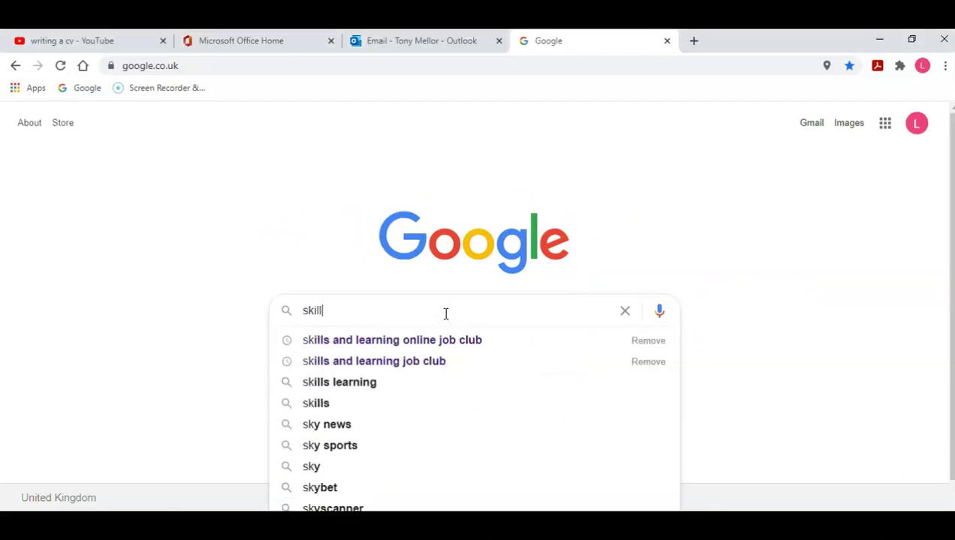
text(s and lea)
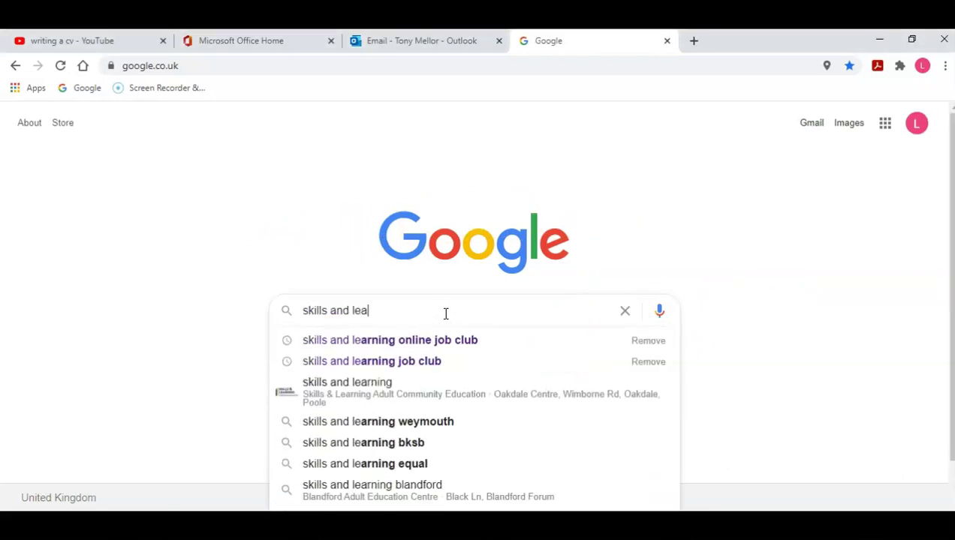
text(rning j)
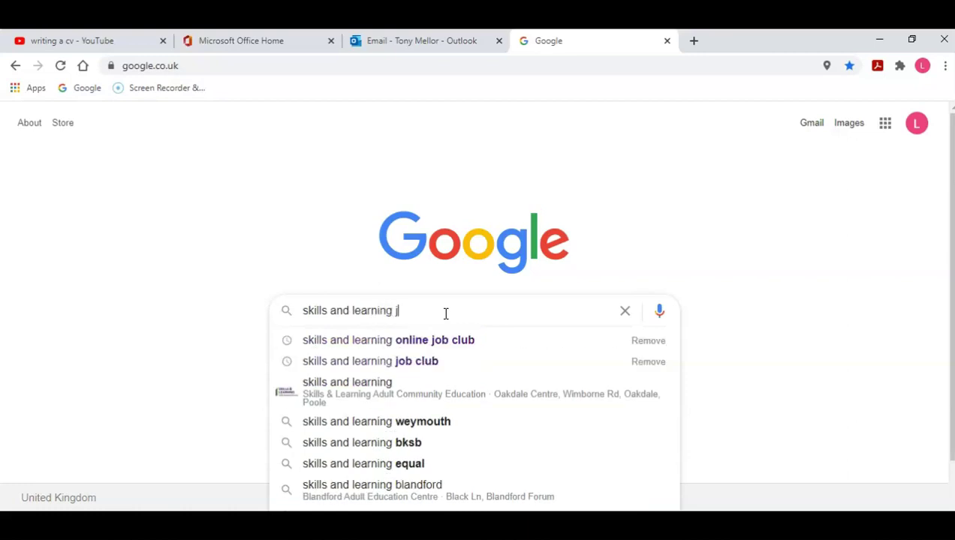
text(ob club)
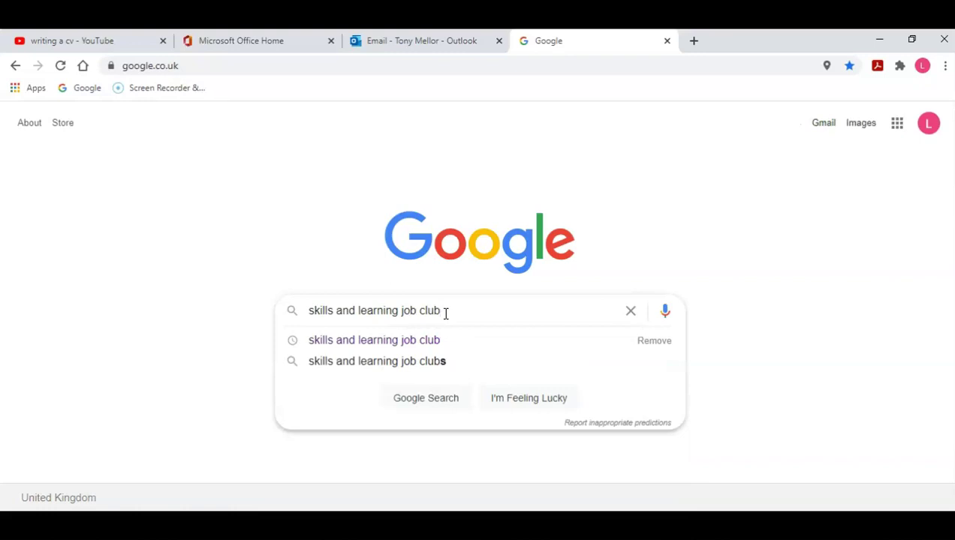
key(Return)
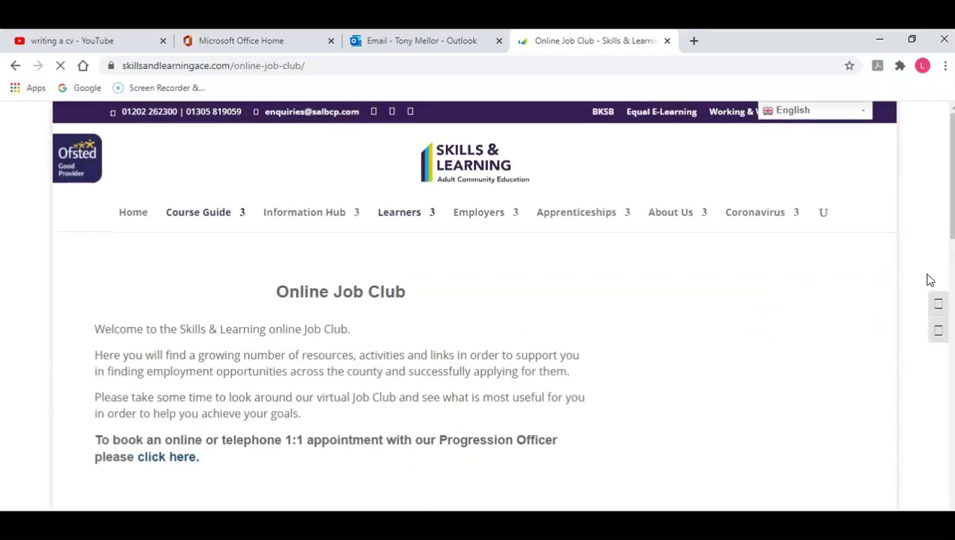
scroll(901, 297, down, 2)
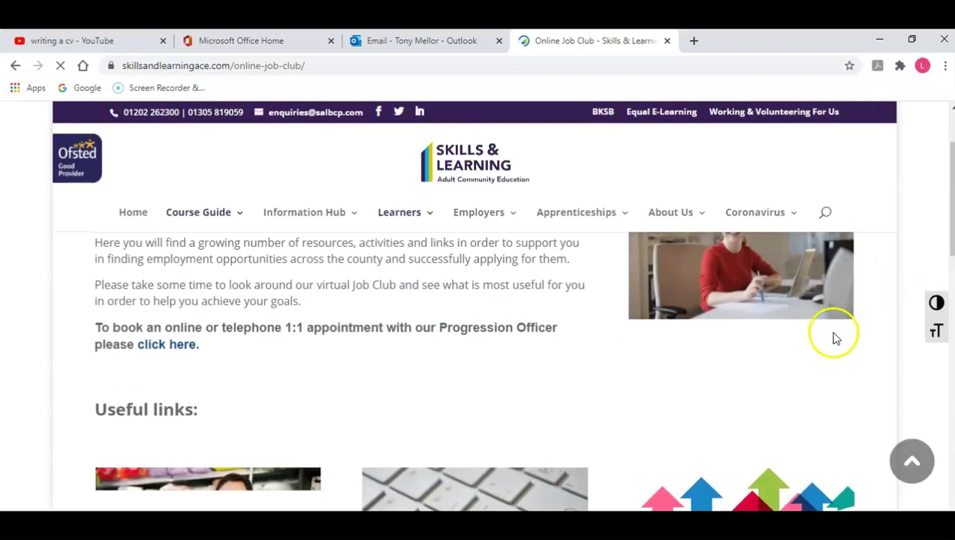
scroll(769, 344, down, 8)
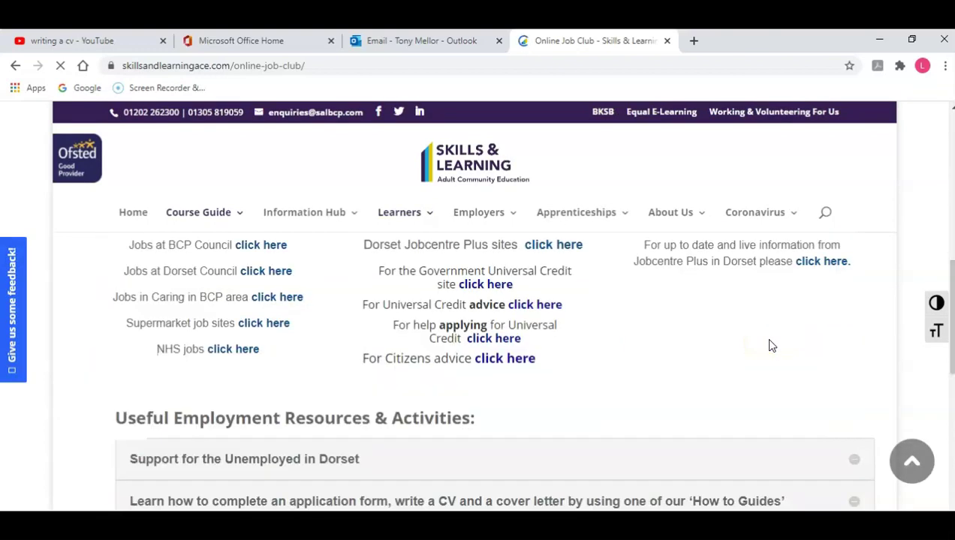
scroll(769, 345, down, 2)
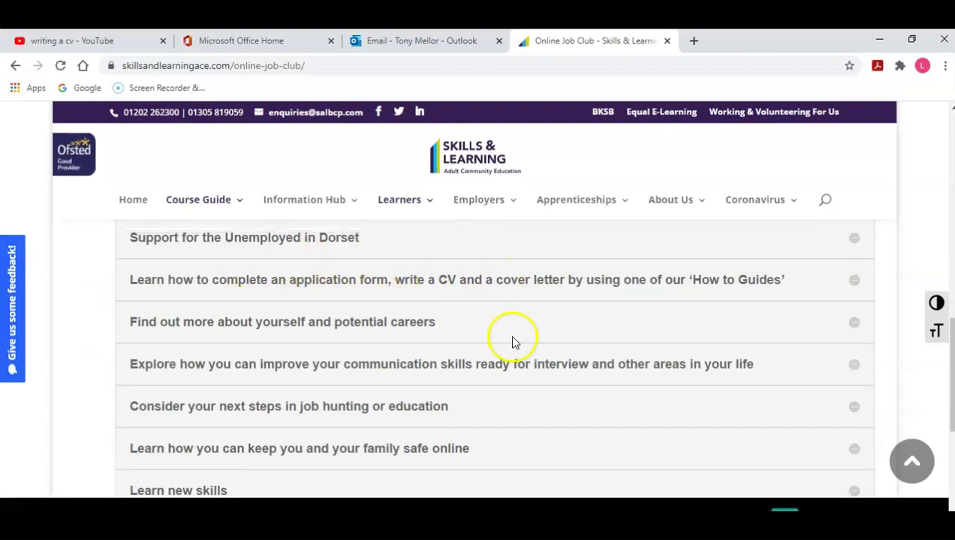
scroll(582, 375, up, 10)
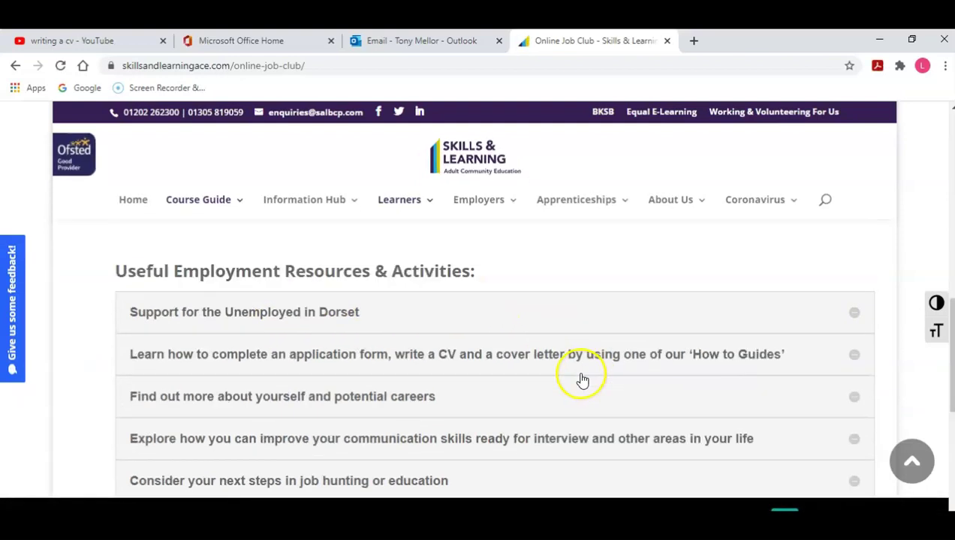
scroll(582, 373, up, 2)
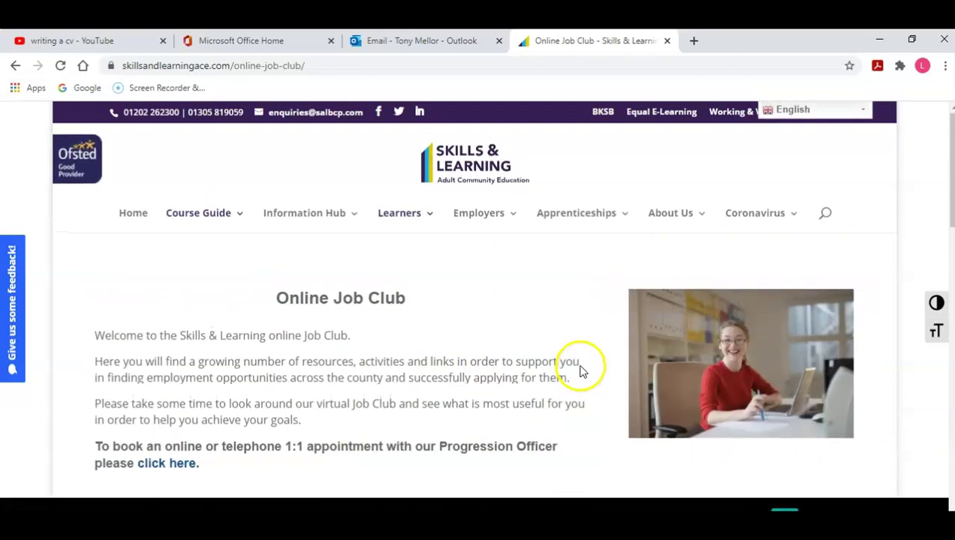